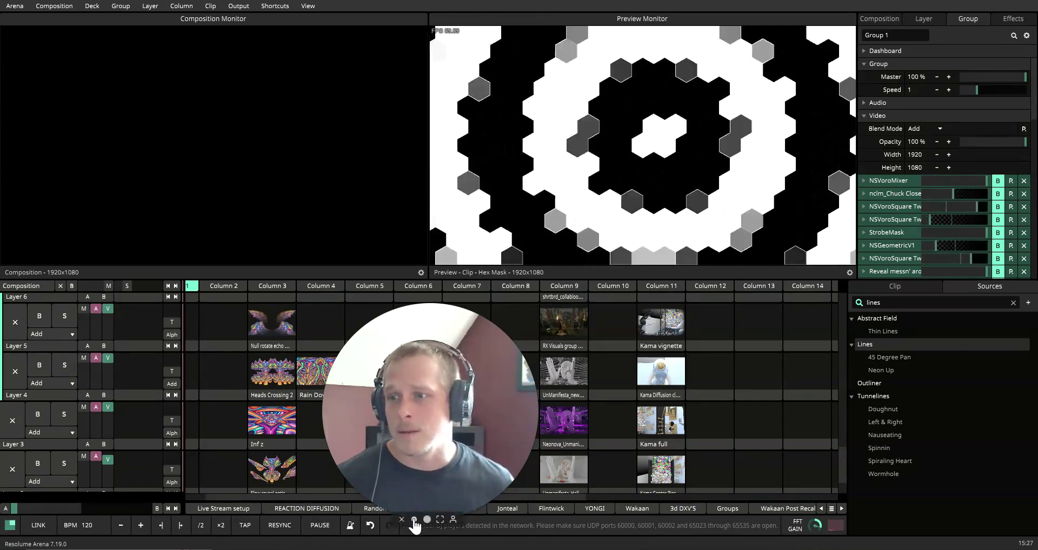
- Drag the Lines generator from Sources into Layer 9, Column 7 of Group 1
{"action": "left_click", "coordinate": [414, 520]}
{"action": "left_click_drag", "start_coordinate": [392, 468], "coordinate": [258, 480]}
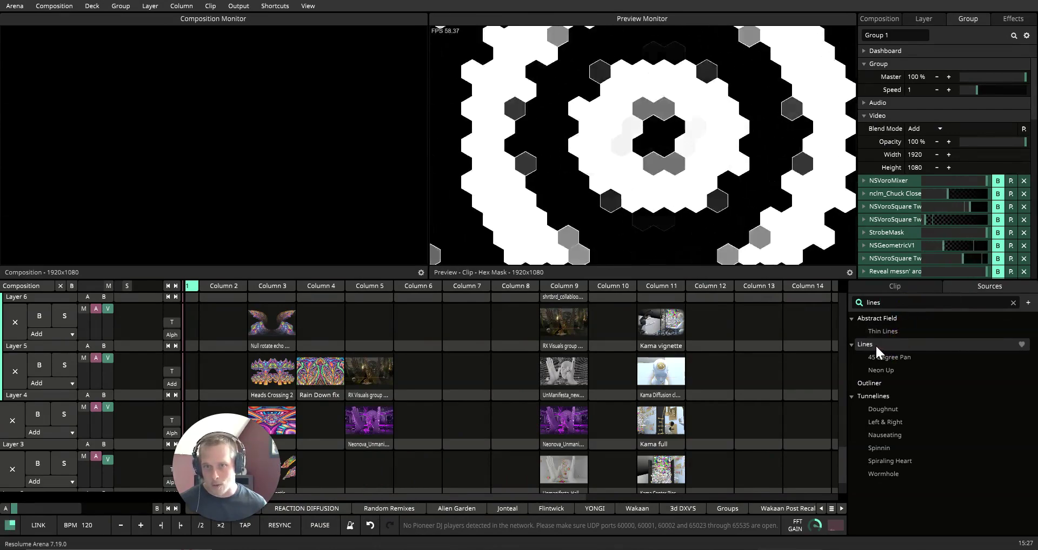
{"action": "left_click_drag", "start_coordinate": [875, 345], "coordinate": [424, 330]}
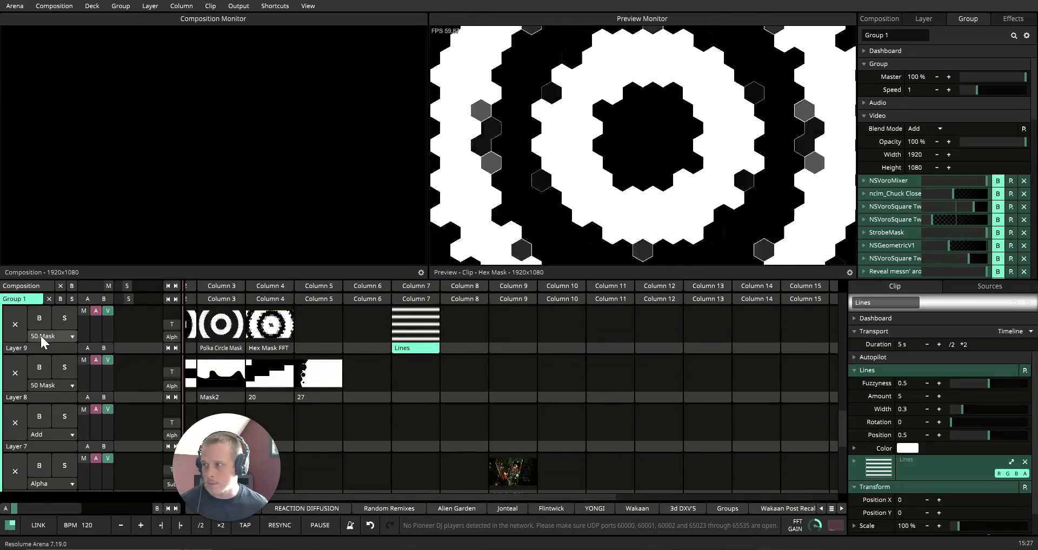
- Set the Lines clip's blend mode to 50 Mask
{"action": "left_click", "coordinate": [417, 349]}
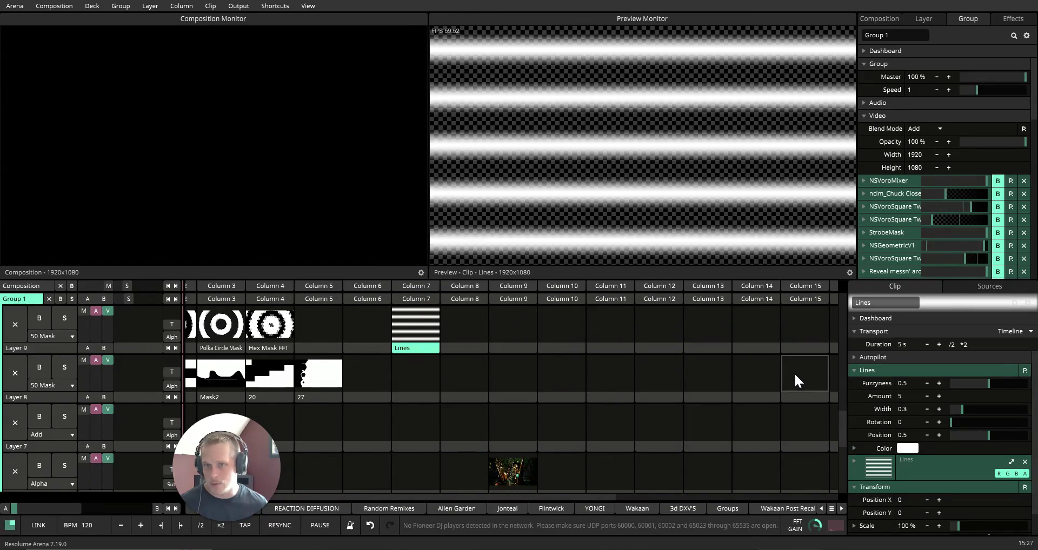
{"action": "left_click", "coordinate": [854, 460]}
{"action": "scroll", "coordinate": [865, 456], "scroll_direction": "down", "scroll_amount": 3}
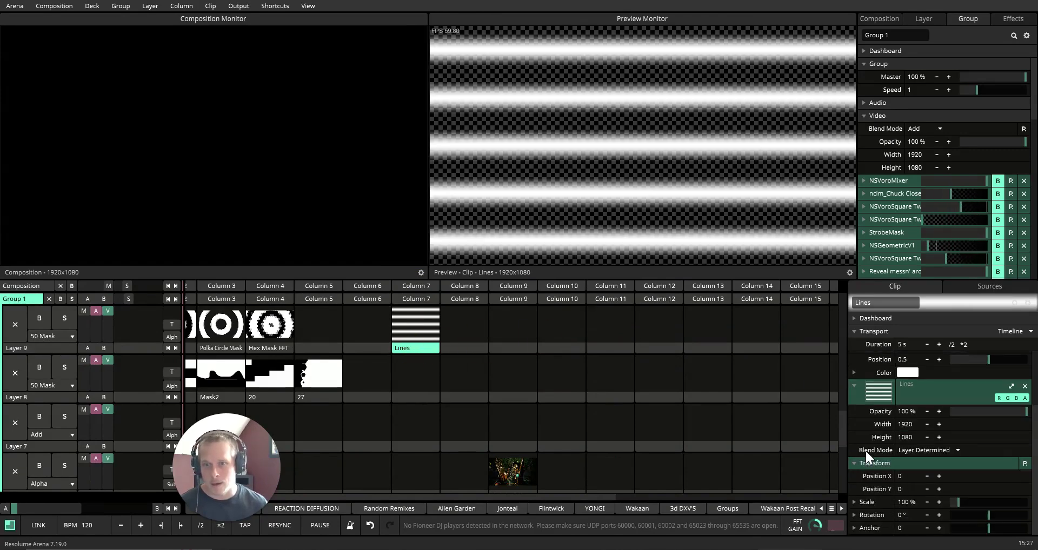
{"action": "left_click", "coordinate": [922, 454]}
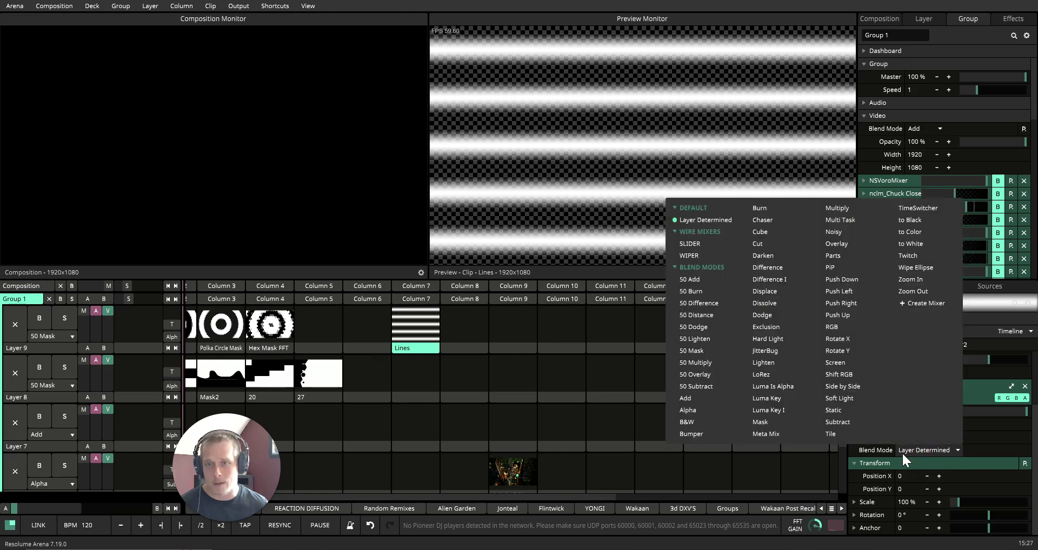
{"action": "left_click", "coordinate": [697, 352]}
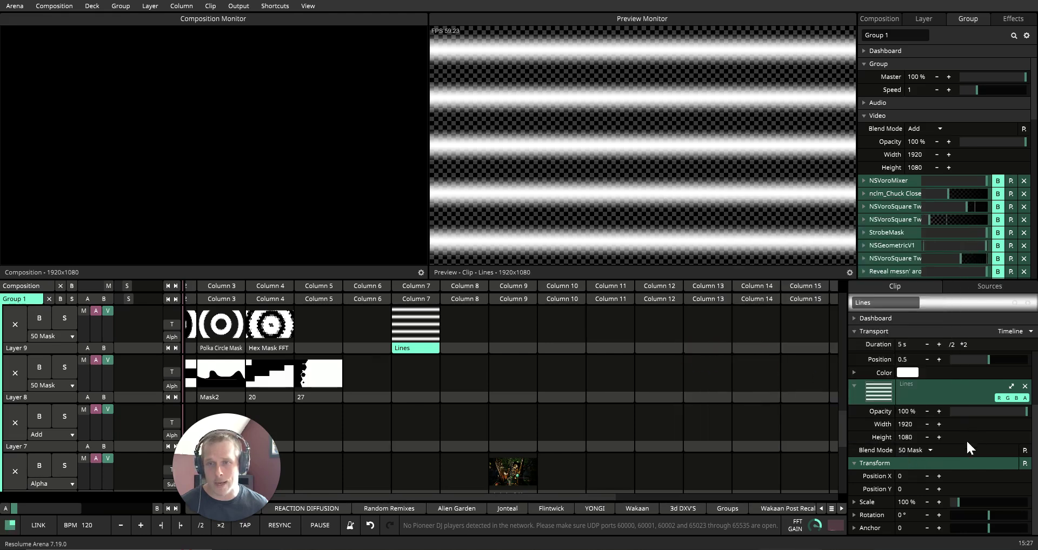
{"action": "scroll", "coordinate": [894, 427], "scroll_direction": "up", "scroll_amount": 3}
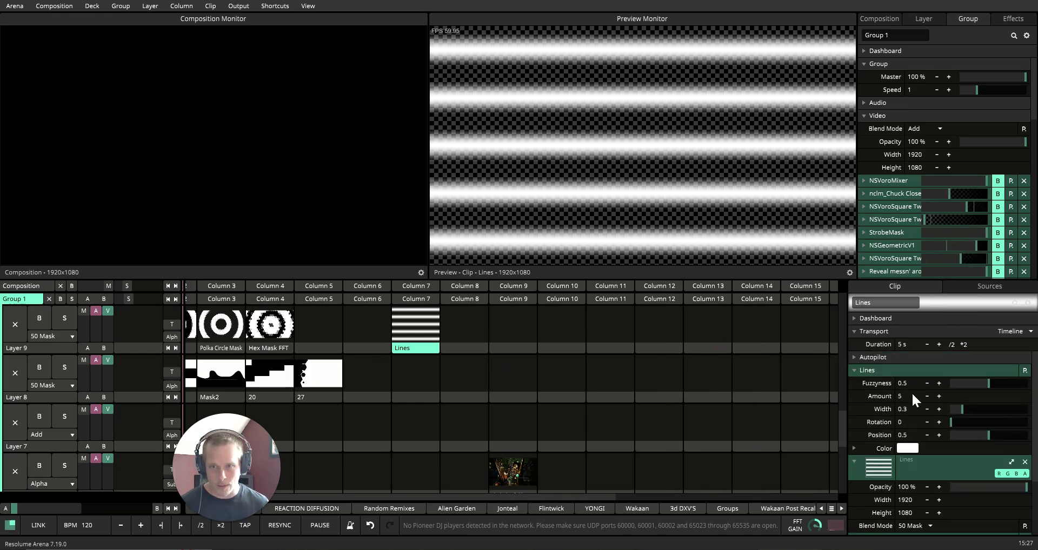
- Lower the Lines Amount to 2 and widen Width to about 0.71
{"action": "left_click", "coordinate": [926, 397]}
{"action": "left_click", "coordinate": [926, 398]}
{"action": "left_click", "coordinate": [926, 397]}
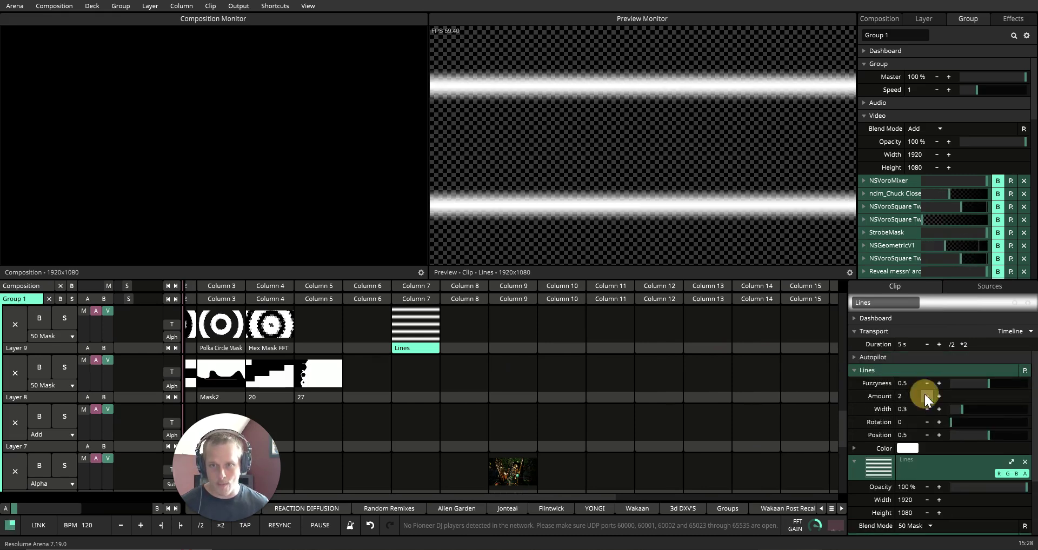
{"action": "left_click_drag", "start_coordinate": [961, 411], "coordinate": [977, 410]}
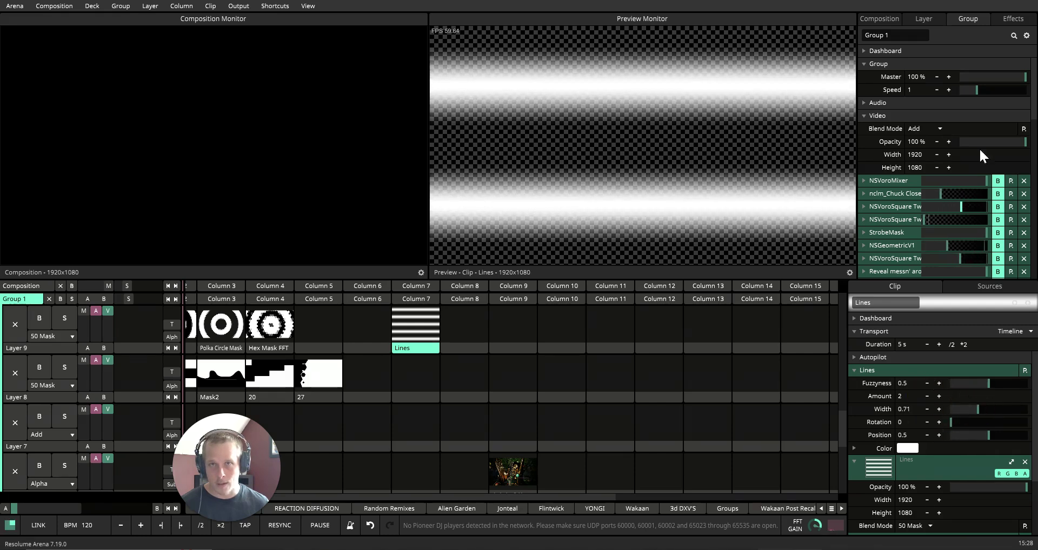
- Add PolarKaleido to the Lines clip and set its Position to Timeline animation
{"action": "left_click", "coordinate": [1011, 19]}
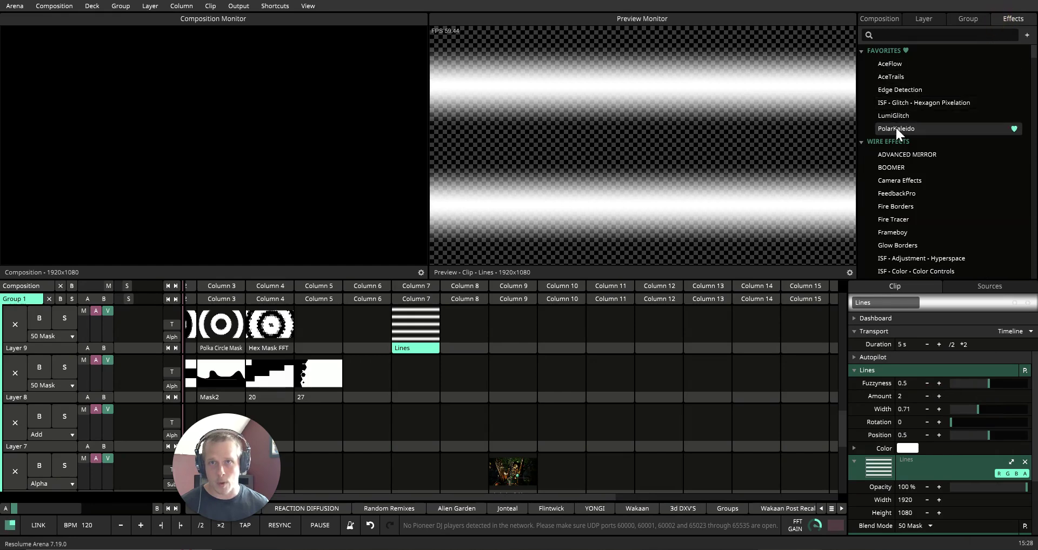
{"action": "left_click_drag", "start_coordinate": [896, 129], "coordinate": [892, 344]}
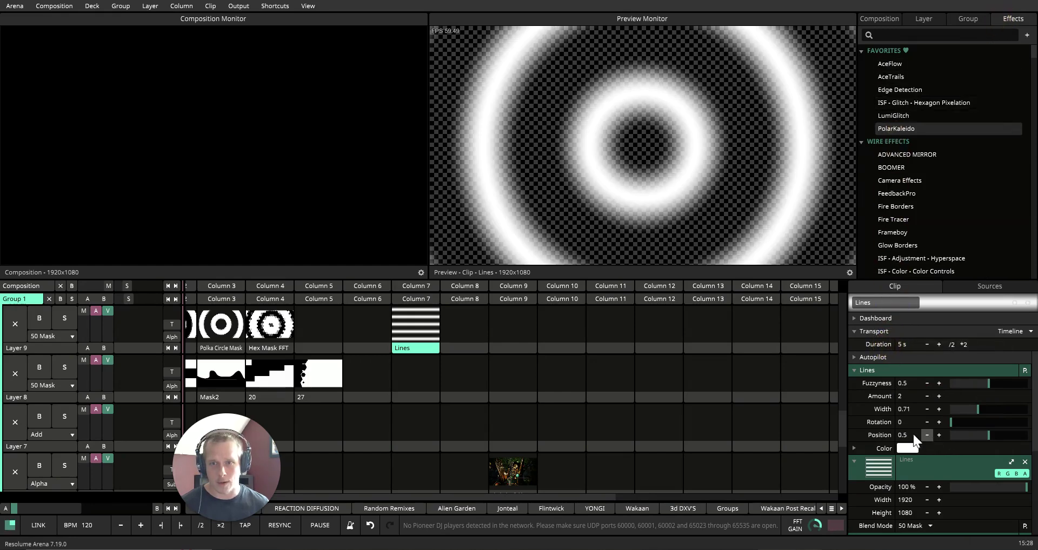
{"action": "right_click", "coordinate": [854, 435]}
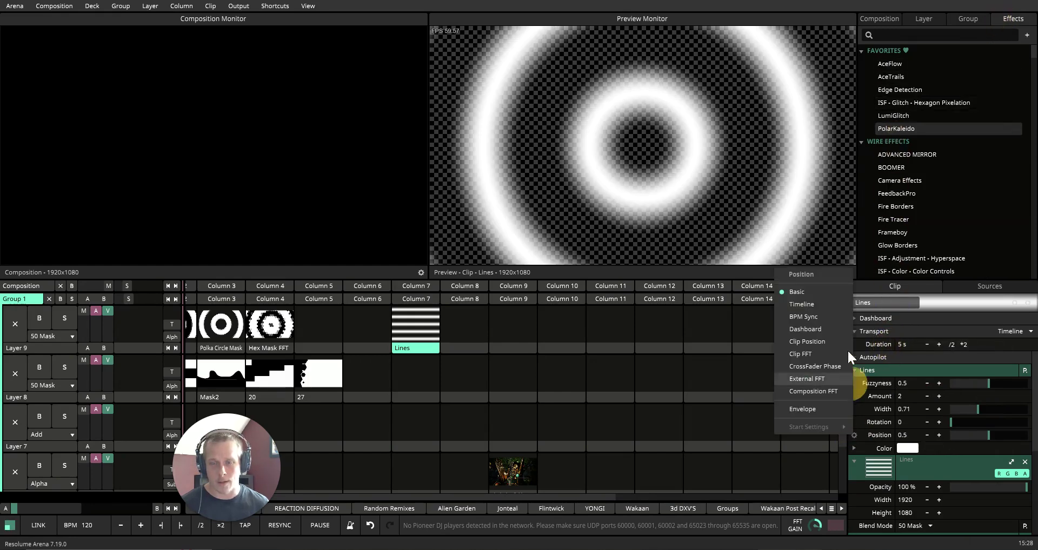
{"action": "left_click", "coordinate": [806, 317]}
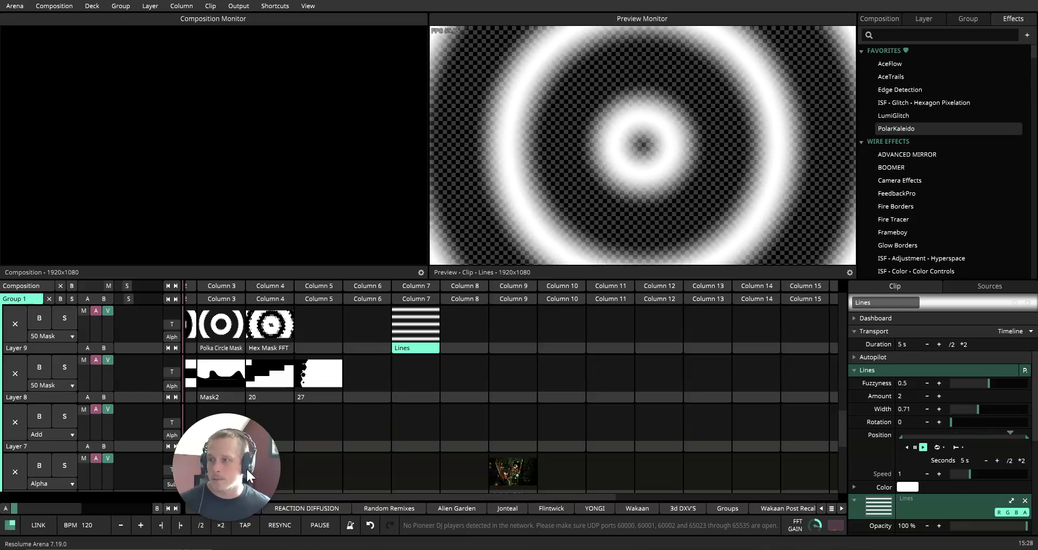
{"action": "scroll", "coordinate": [430, 494], "scroll_direction": "left", "scroll_amount": 2}
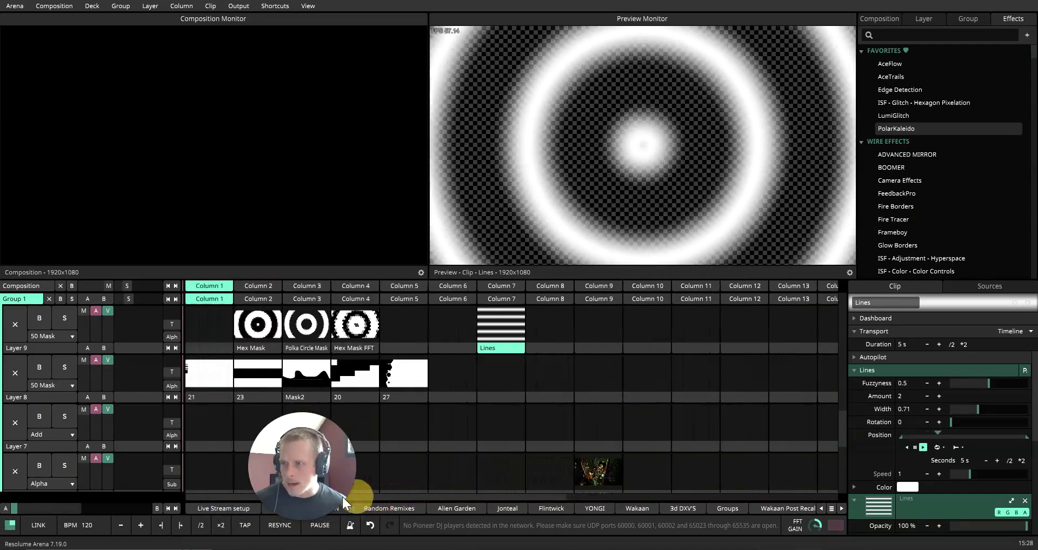
{"action": "left_click", "coordinate": [251, 346]}
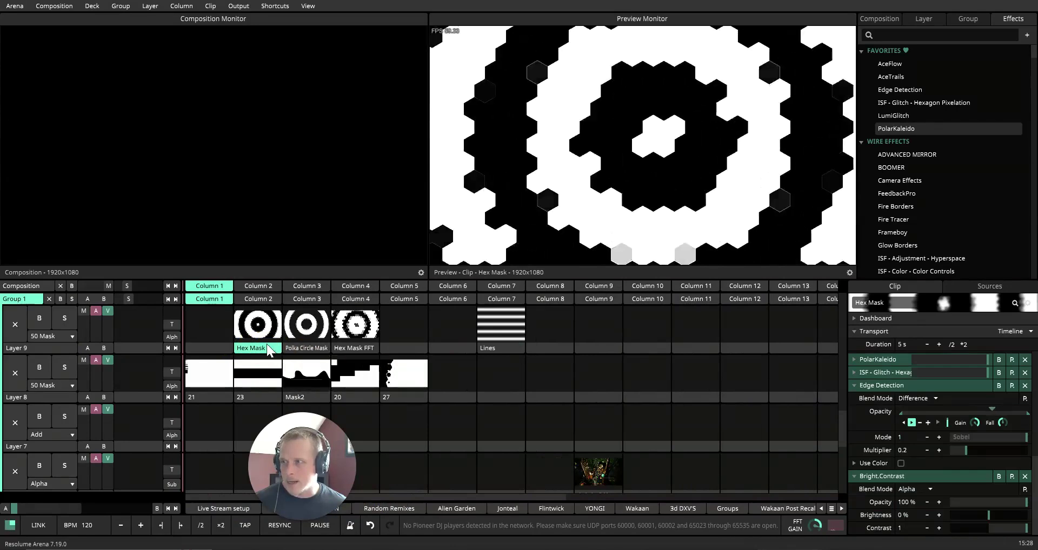
{"action": "scroll", "coordinate": [275, 364], "scroll_direction": "up", "scroll_amount": 1}
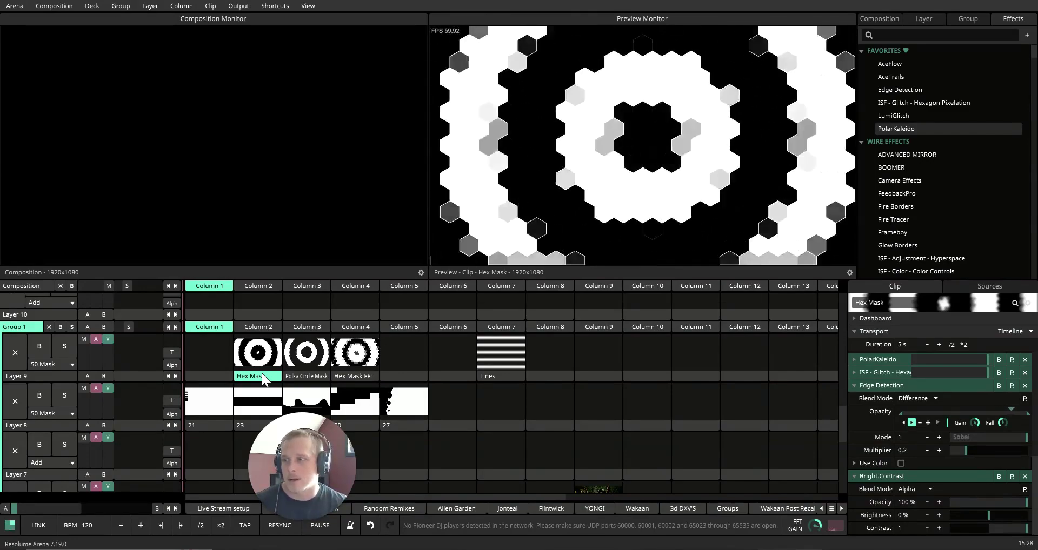
- Copy the Hex Mask clip's Hexagon Pixelation effect onto the Lines clip
{"action": "left_click", "coordinate": [500, 376]}
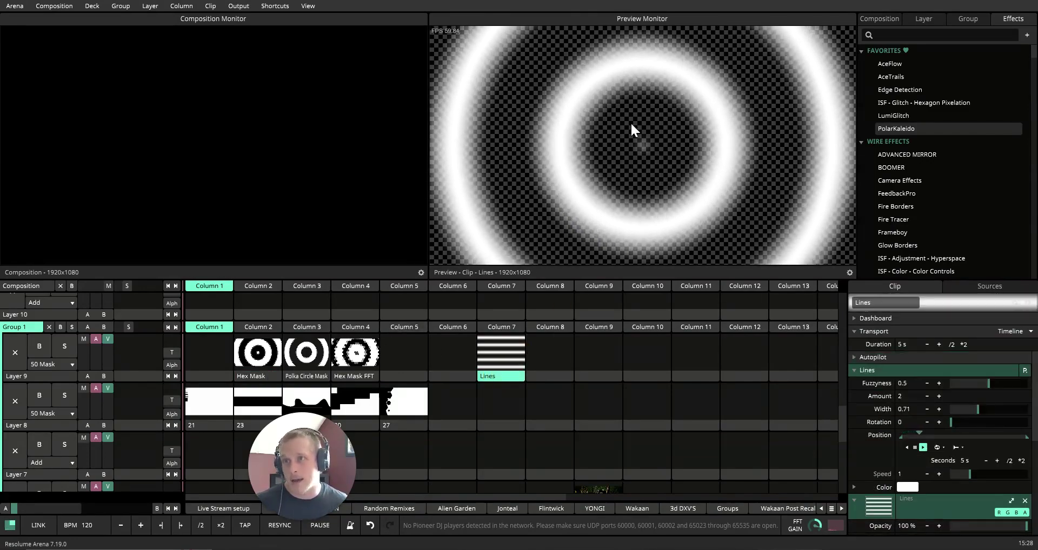
{"action": "left_click", "coordinate": [258, 375]}
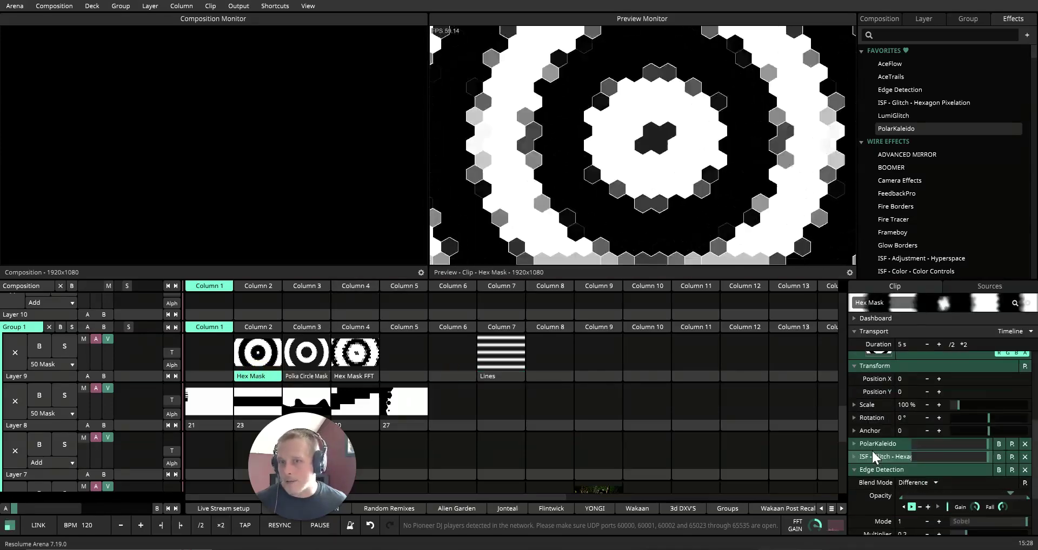
{"action": "left_click", "coordinate": [878, 446]}
{"action": "left_click", "coordinate": [883, 453]}
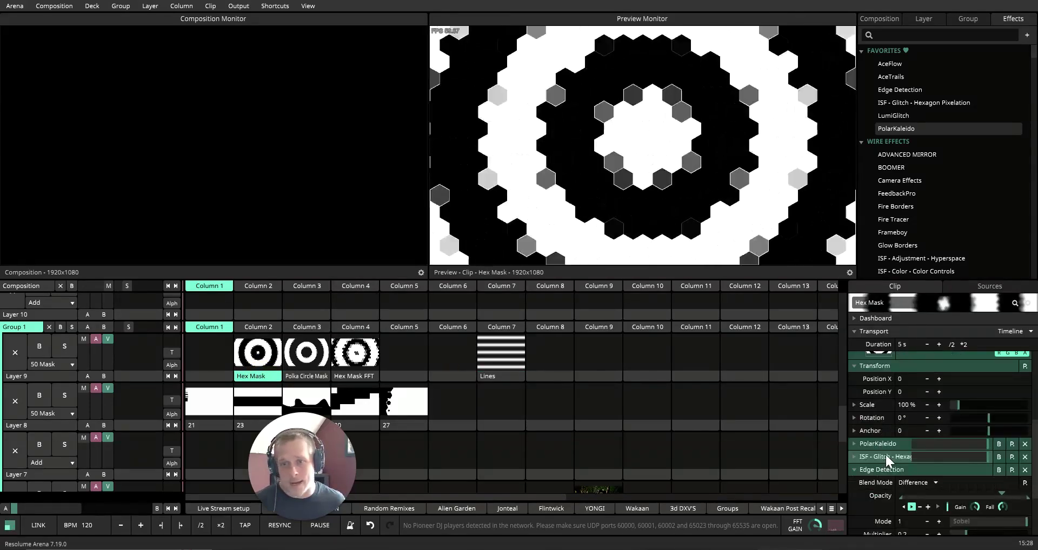
{"action": "left_click", "coordinate": [894, 454]}
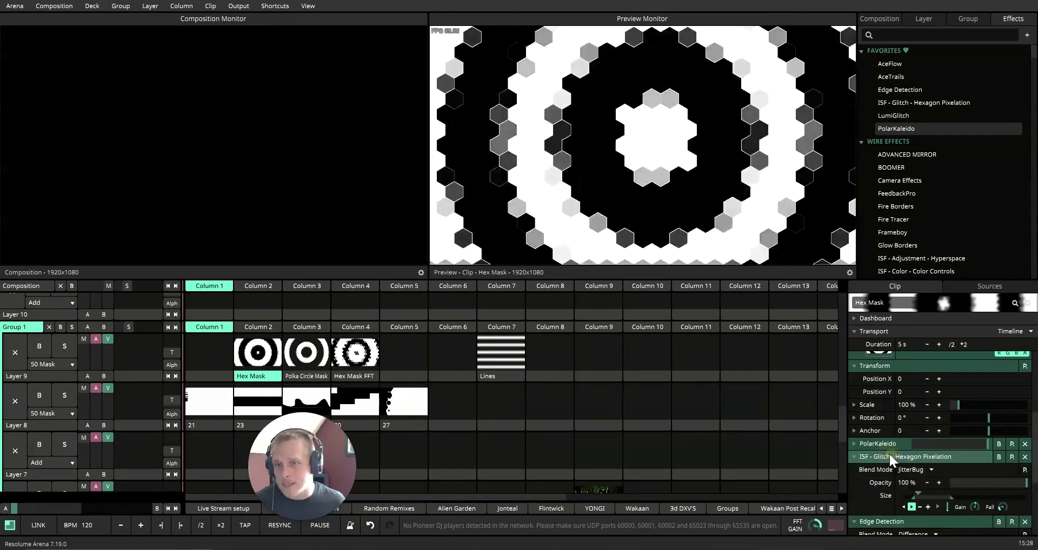
{"action": "scroll", "coordinate": [888, 452], "scroll_direction": "down", "scroll_amount": 2}
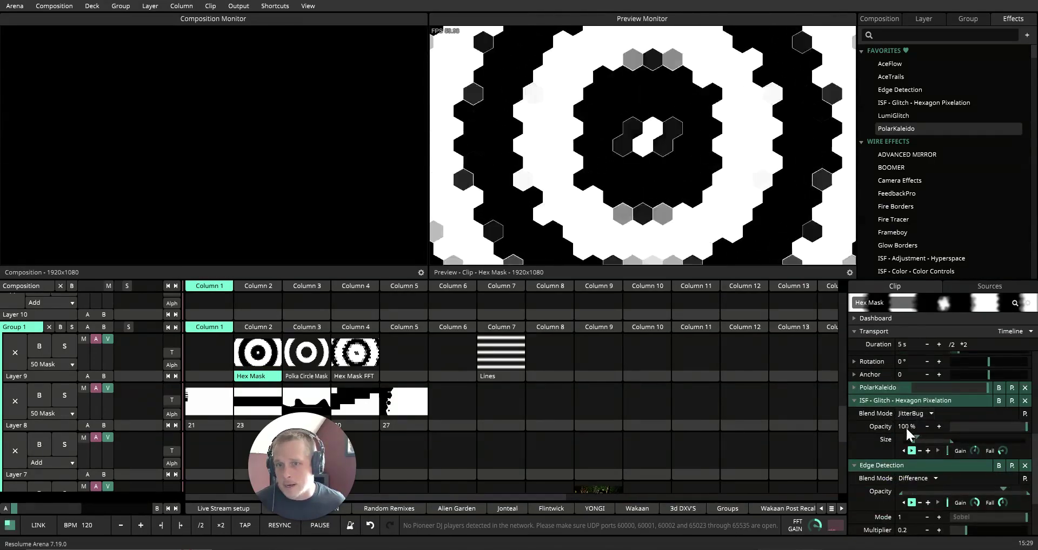
{"action": "left_click_drag", "start_coordinate": [897, 400], "coordinate": [455, 352]}
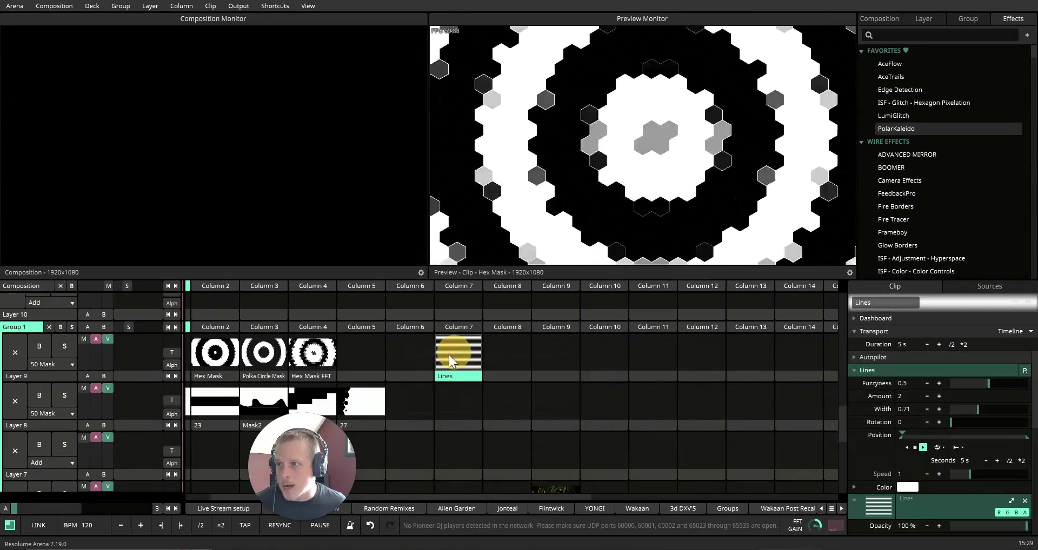
- Copy Edge Detection and Bright.Contrast from the Hex Mask clip onto the Lines clip
{"action": "left_click", "coordinate": [221, 375]}
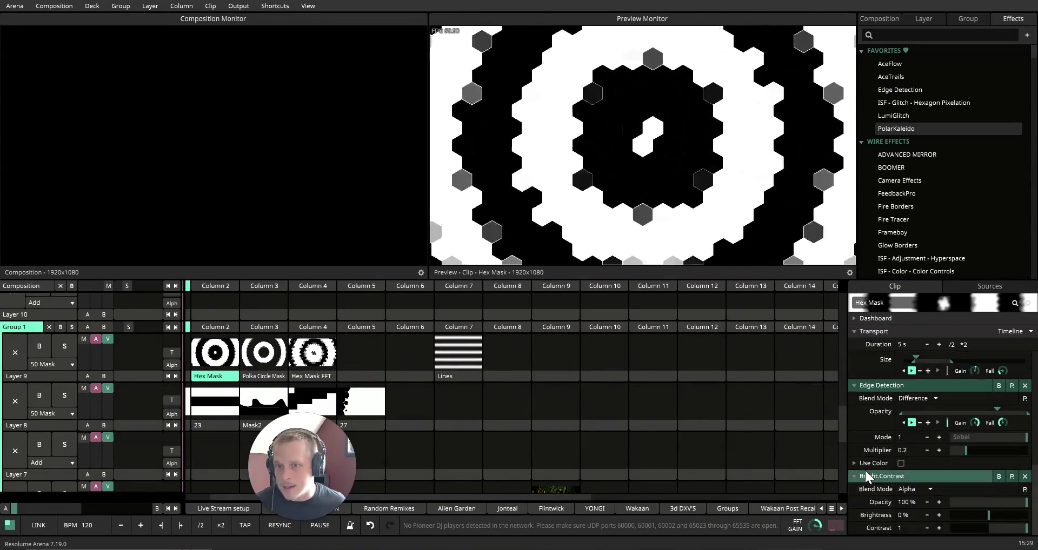
{"action": "left_click_drag", "start_coordinate": [889, 388], "coordinate": [389, 359]}
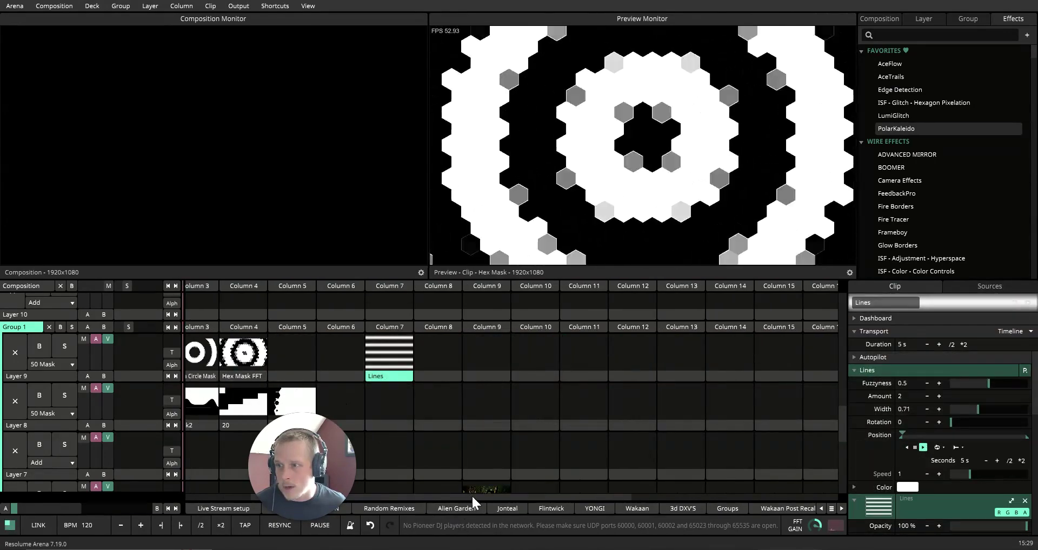
{"action": "left_click_drag", "start_coordinate": [472, 496], "coordinate": [375, 489]}
{"action": "left_click", "coordinate": [257, 375]}
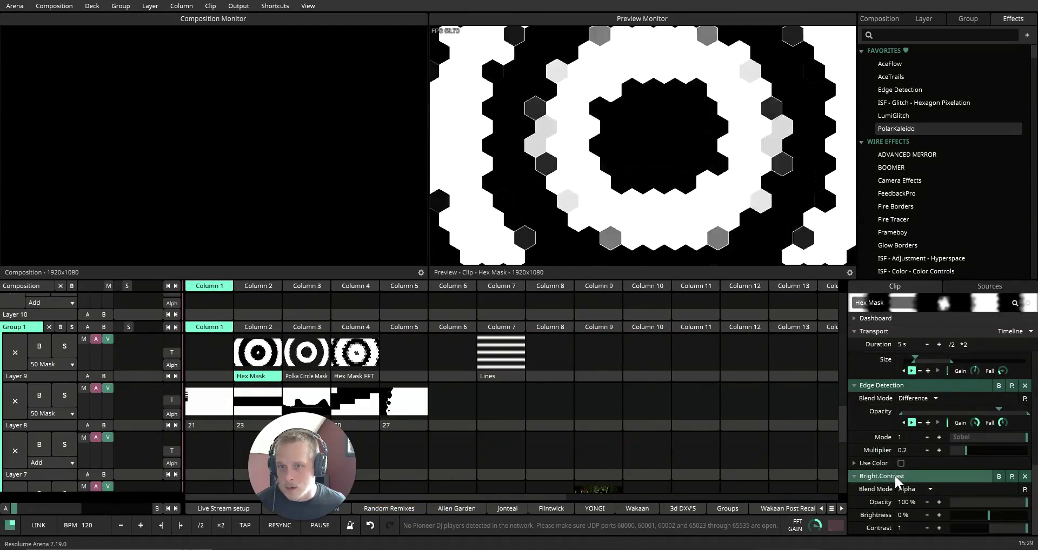
{"action": "left_click_drag", "start_coordinate": [894, 474], "coordinate": [439, 345]}
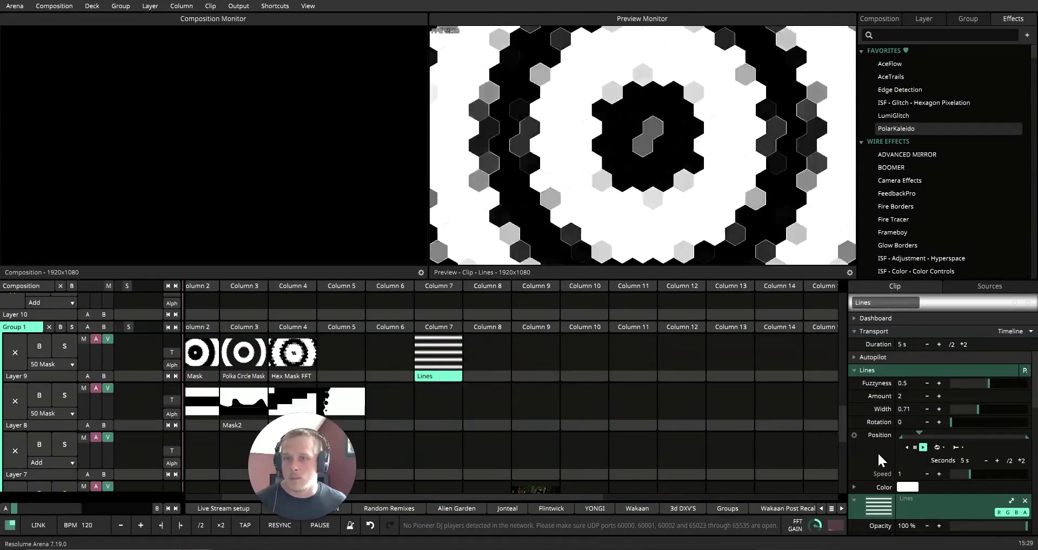
{"action": "scroll", "coordinate": [877, 452], "scroll_direction": "down", "scroll_amount": 5}
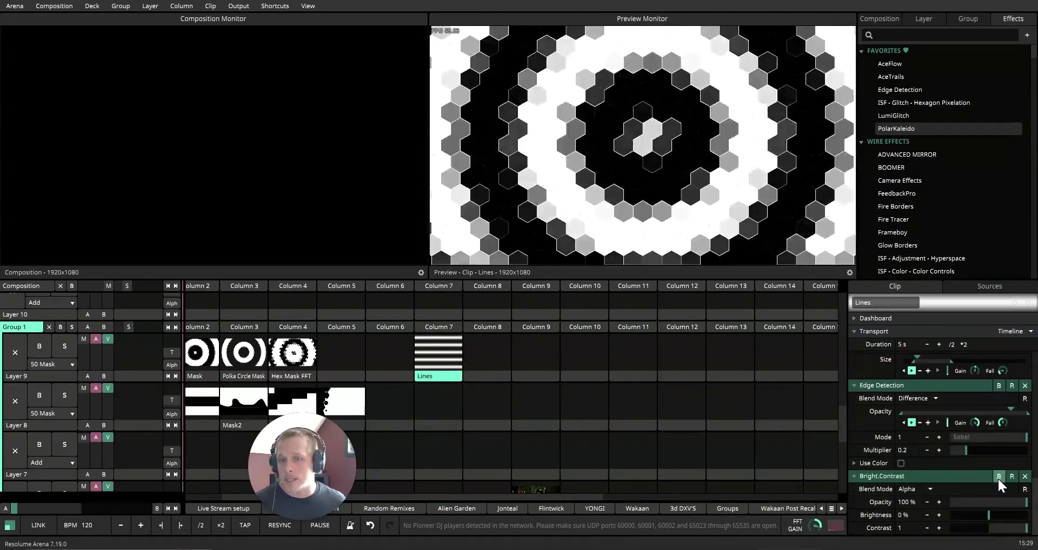
{"action": "left_click", "coordinate": [447, 377]}
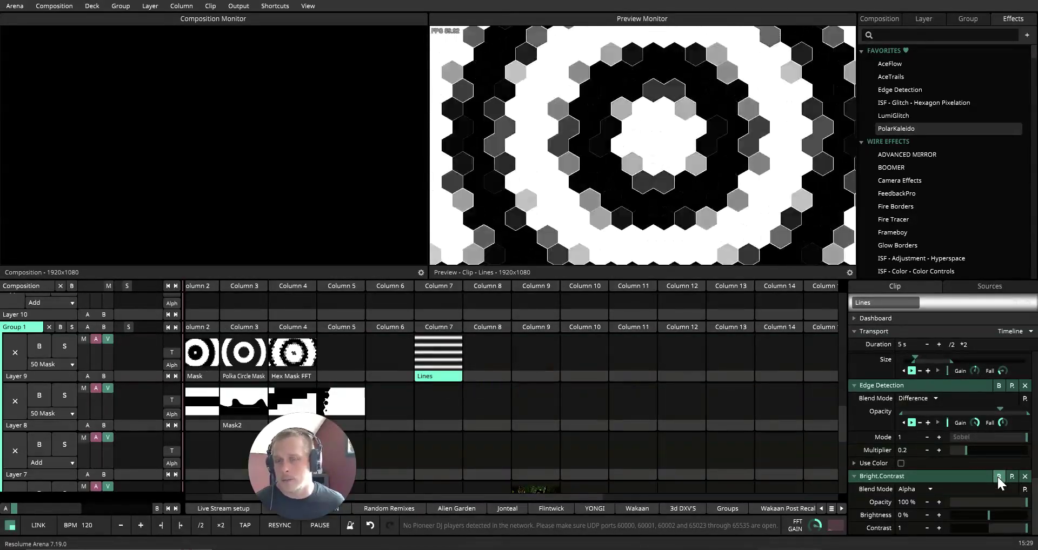
{"action": "left_click", "coordinate": [998, 476]}
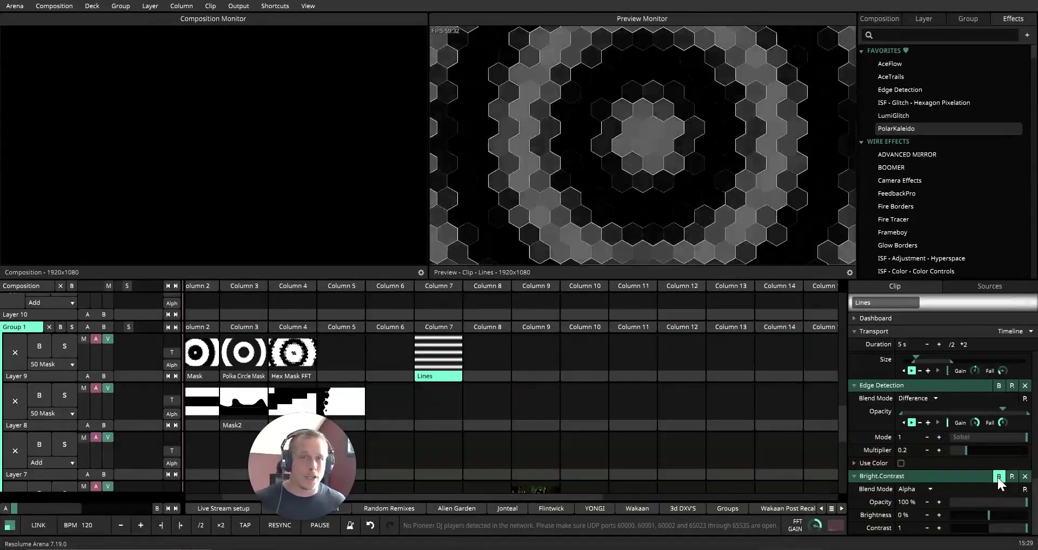
{"action": "left_click", "coordinate": [997, 478]}
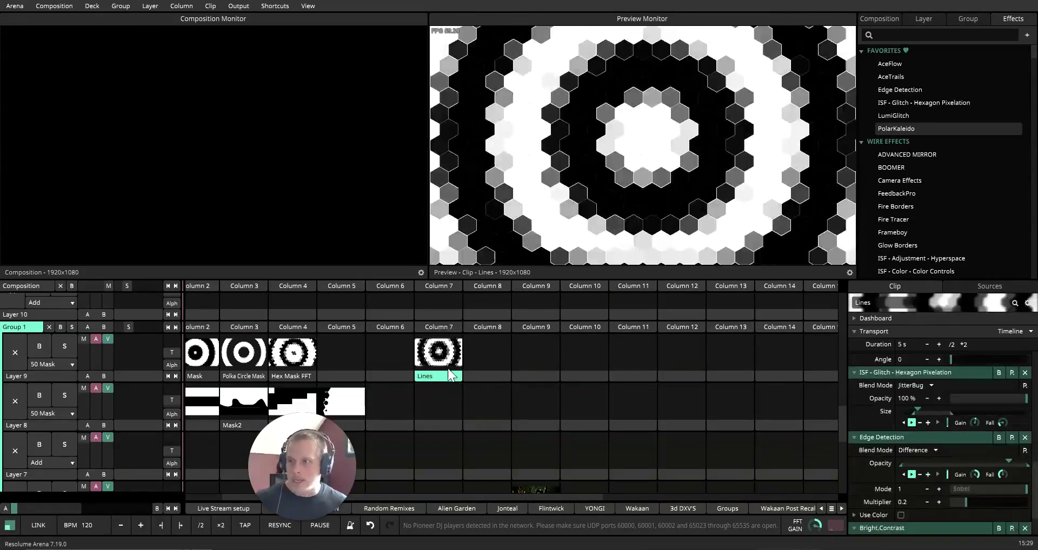
- Launch the UnManifesta hands clip in Layer 4, then the Lines mask in Layer 9
{"action": "scroll", "coordinate": [429, 377], "scroll_direction": "down", "scroll_amount": 2}
{"action": "scroll", "coordinate": [431, 376], "scroll_direction": "down", "scroll_amount": 5}
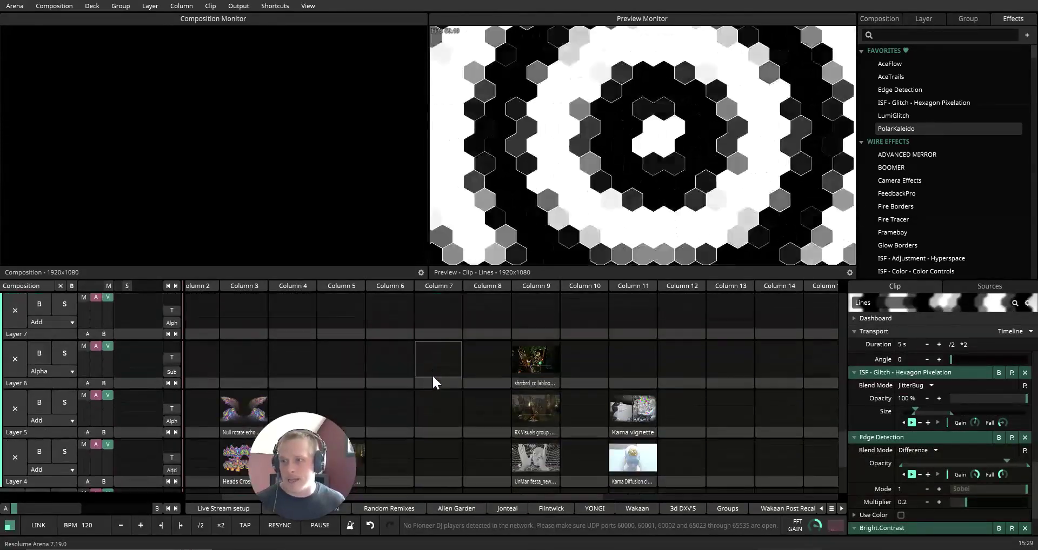
{"action": "left_click", "coordinate": [538, 375]}
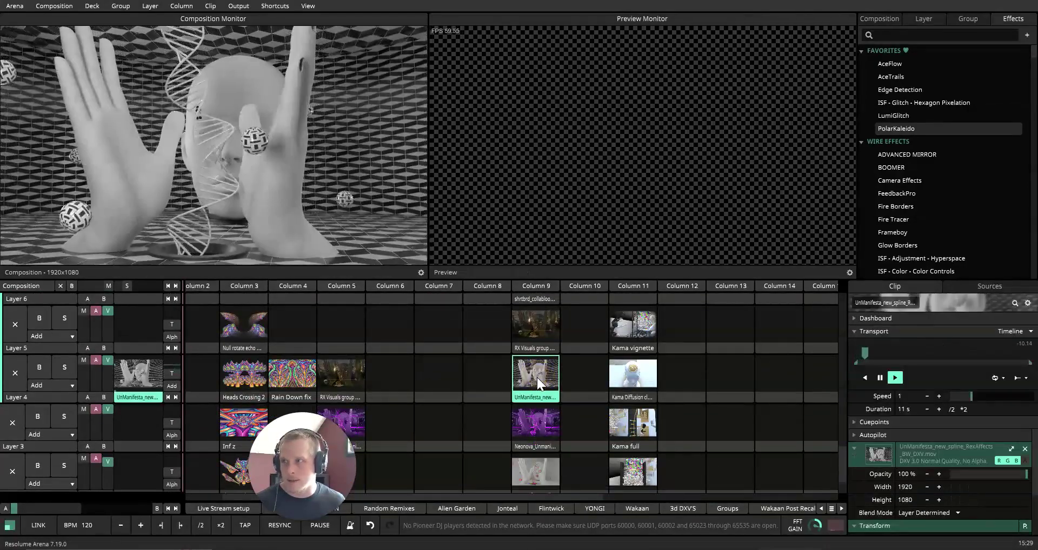
{"action": "scroll", "coordinate": [486, 403], "scroll_direction": "up", "scroll_amount": 5}
{"action": "left_click", "coordinate": [451, 326]}
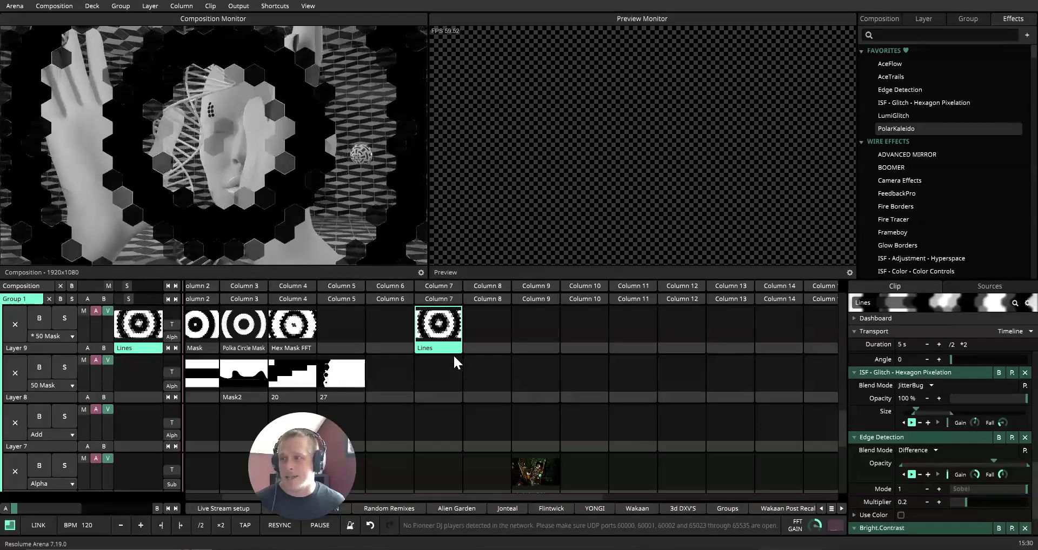
{"action": "scroll", "coordinate": [455, 369], "scroll_direction": "down", "scroll_amount": 5}
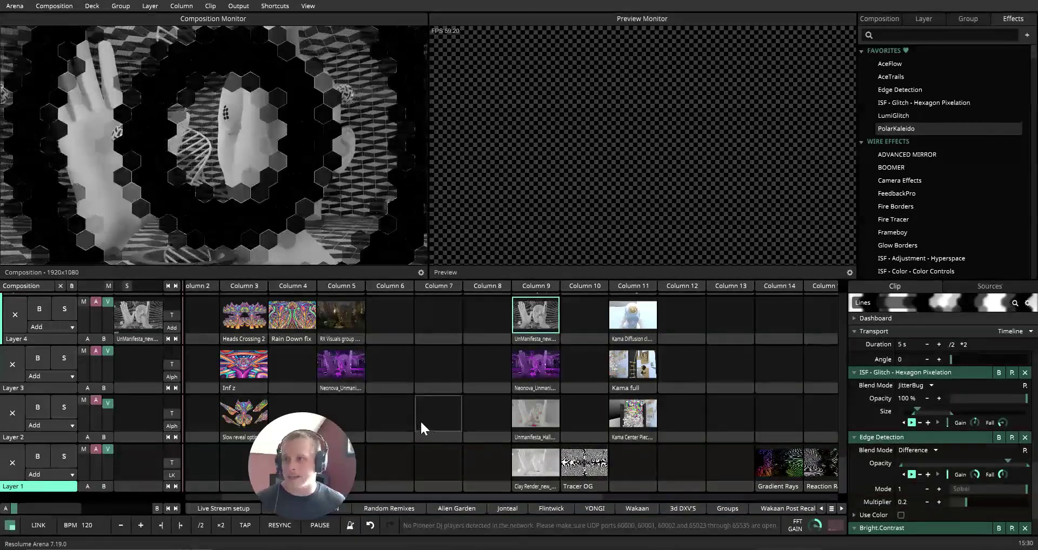
{"action": "scroll", "coordinate": [16, 354], "scroll_direction": "up", "scroll_amount": 3}
{"action": "scroll", "coordinate": [13, 357], "scroll_direction": "up", "scroll_amount": 3}
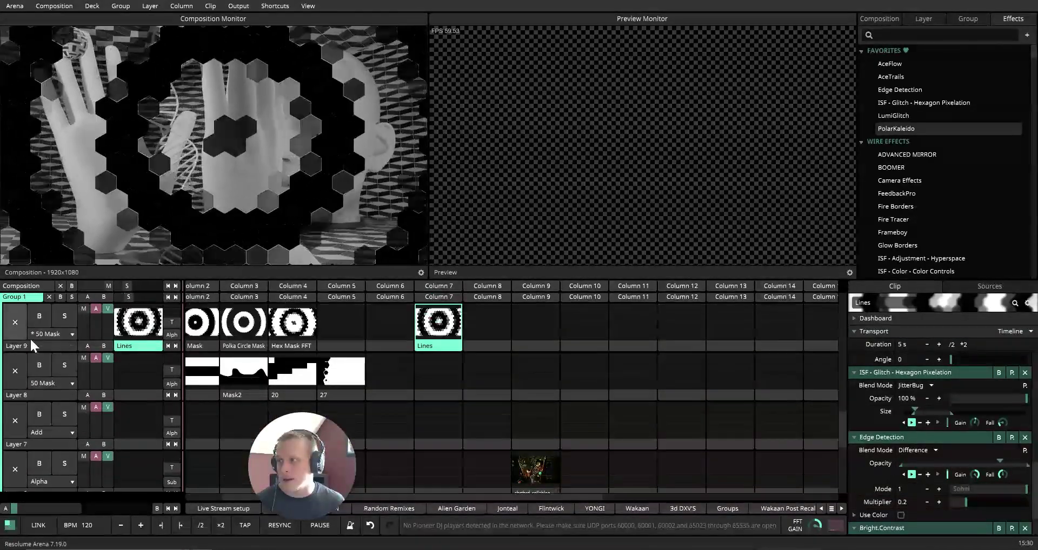
{"action": "scroll", "coordinate": [7, 361], "scroll_direction": "down", "scroll_amount": 1}
{"action": "scroll", "coordinate": [6, 361], "scroll_direction": "down", "scroll_amount": 3}
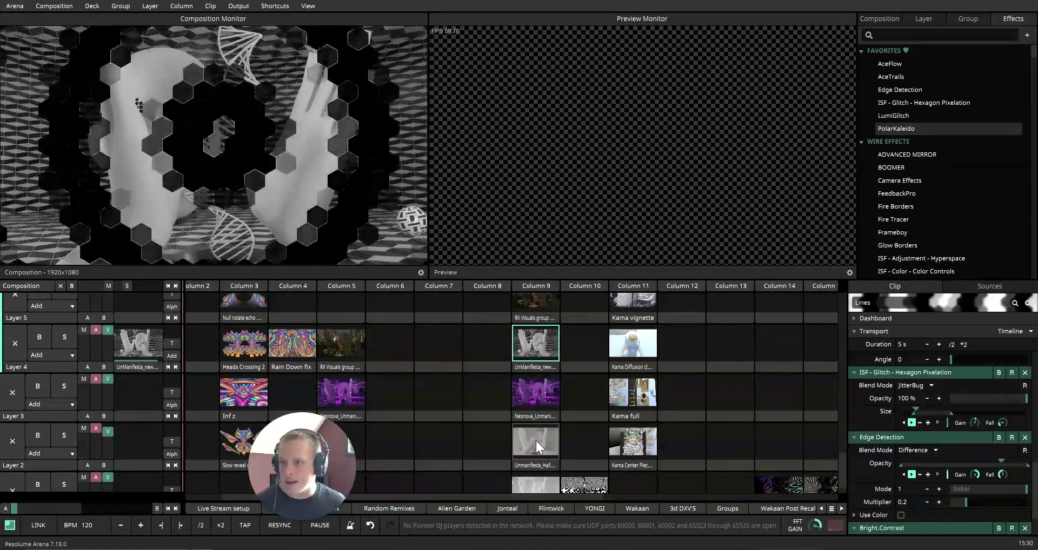
- Trigger the Column 9 clips in Layers 2 and 3, then stop Layers 2, 3 and 4
{"action": "left_click", "coordinate": [536, 441]}
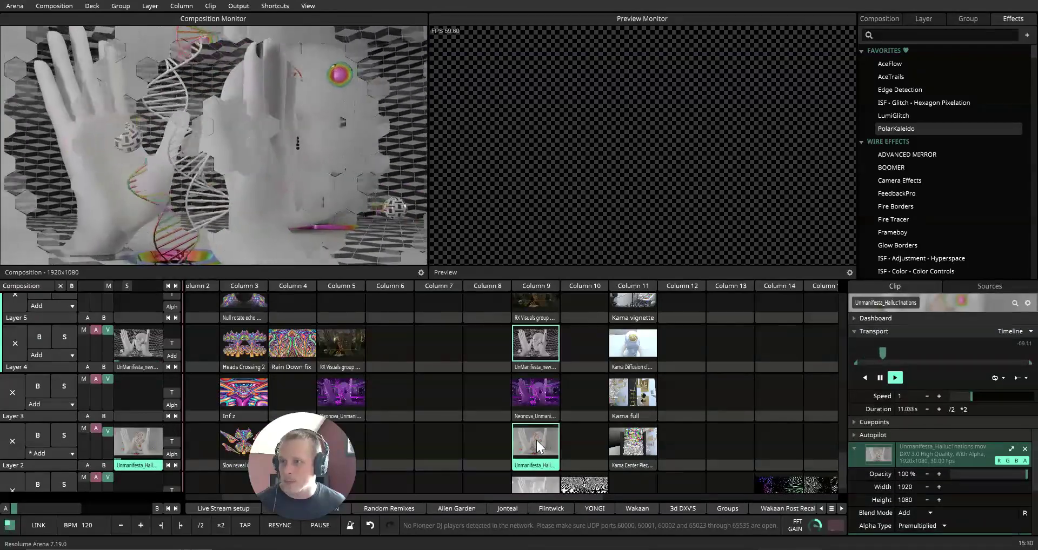
{"action": "left_click", "coordinate": [542, 393]}
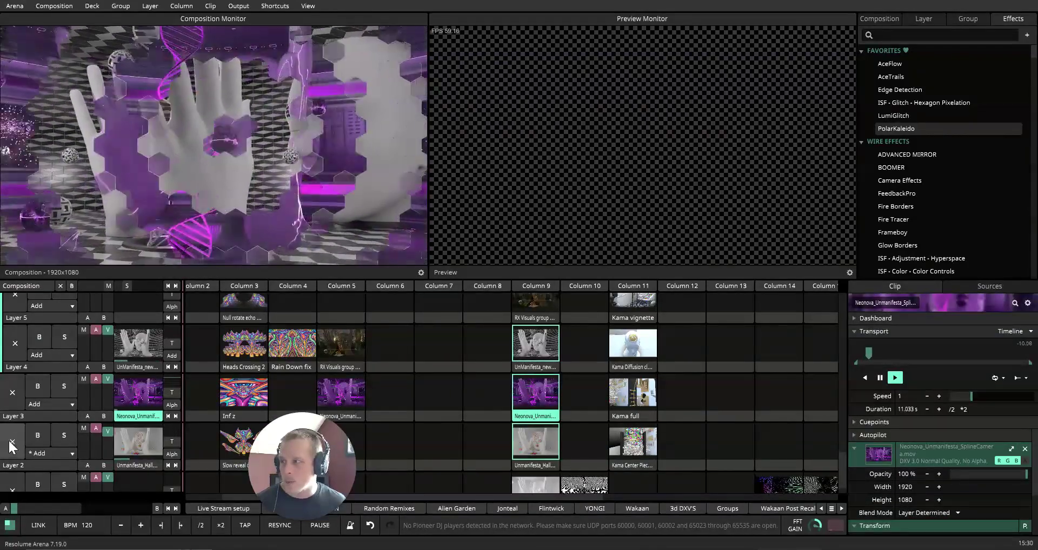
{"action": "left_click", "coordinate": [12, 441]}
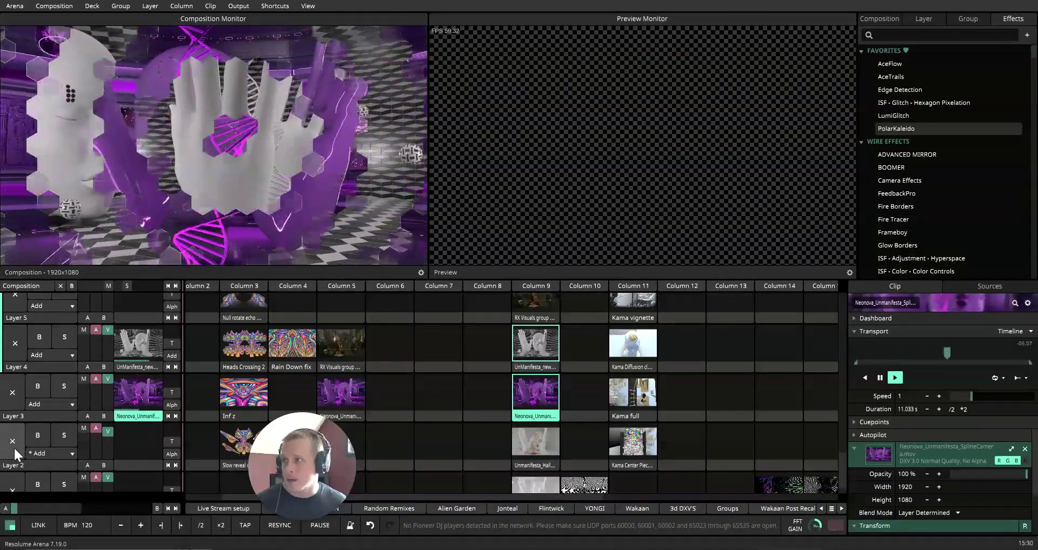
{"action": "left_click", "coordinate": [10, 348]}
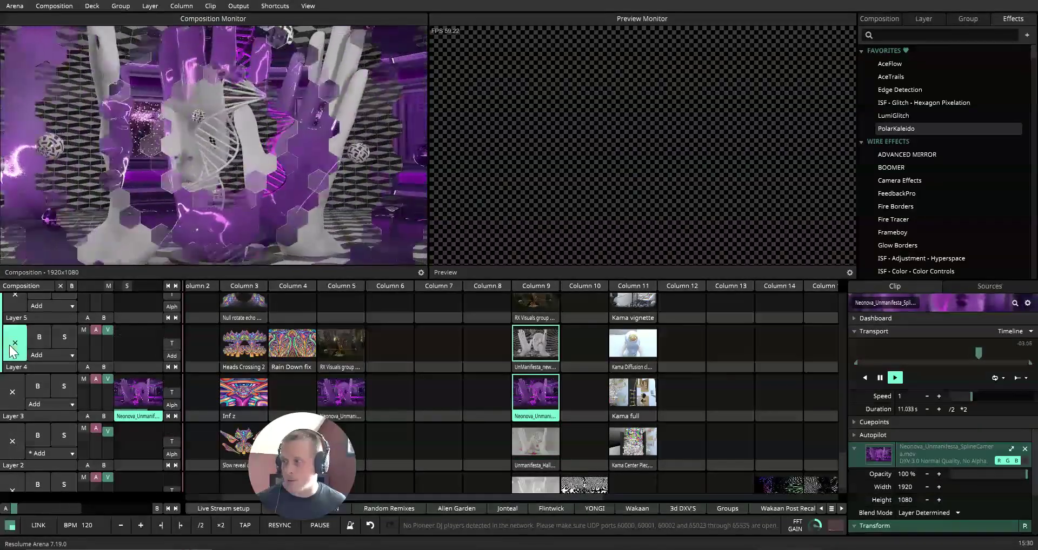
{"action": "left_click", "coordinate": [13, 387]}
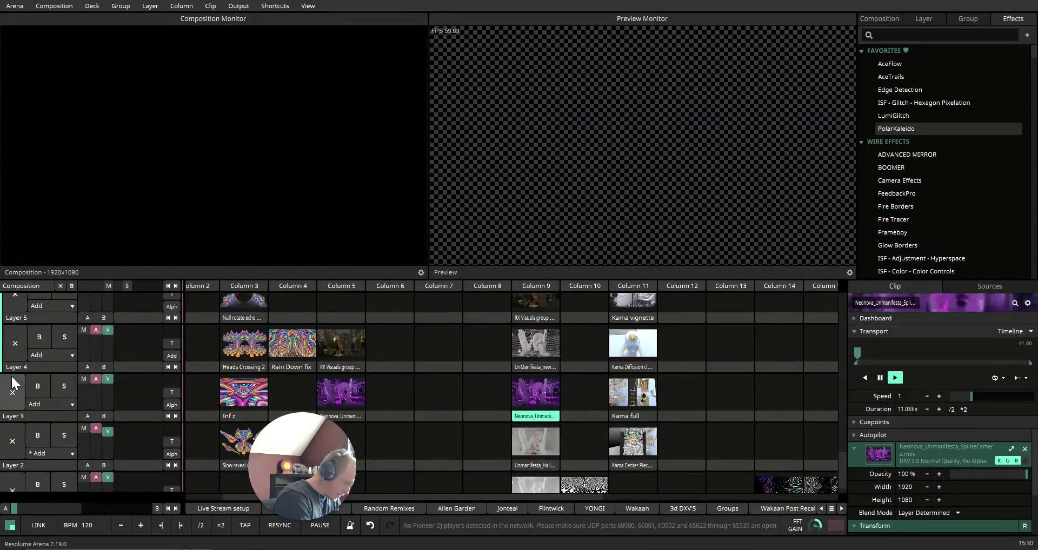
- Launch all of Column 9 with key 9, then eject Layers 1, 2 and 3
{"action": "key", "text": "9"}
{"action": "scroll", "coordinate": [37, 346], "scroll_direction": "up", "scroll_amount": 2}
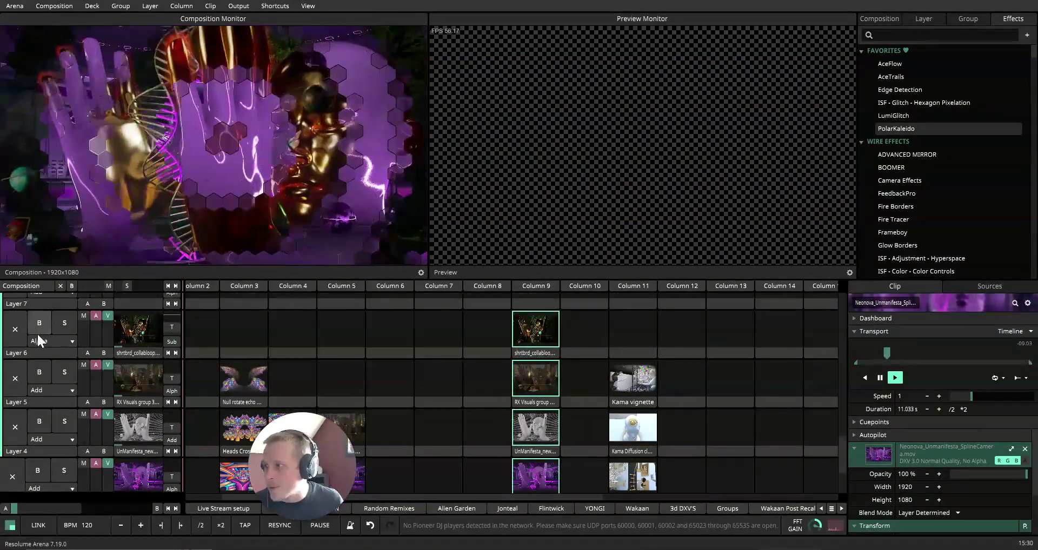
{"action": "scroll", "coordinate": [276, 372], "scroll_direction": "down", "scroll_amount": 2}
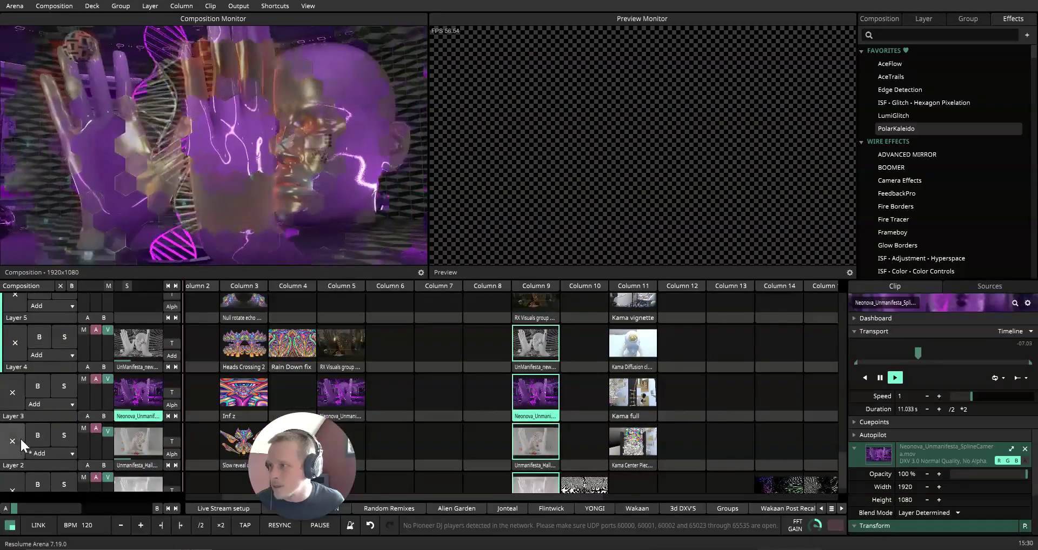
{"action": "left_click", "coordinate": [13, 441]}
{"action": "scroll", "coordinate": [294, 368], "scroll_direction": "down", "scroll_amount": 1}
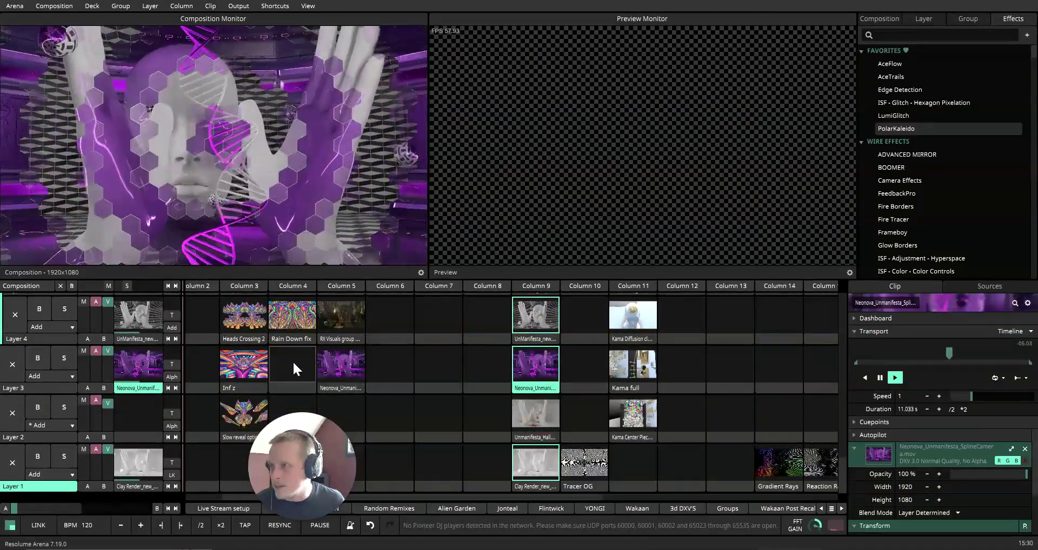
{"action": "left_click", "coordinate": [13, 461]}
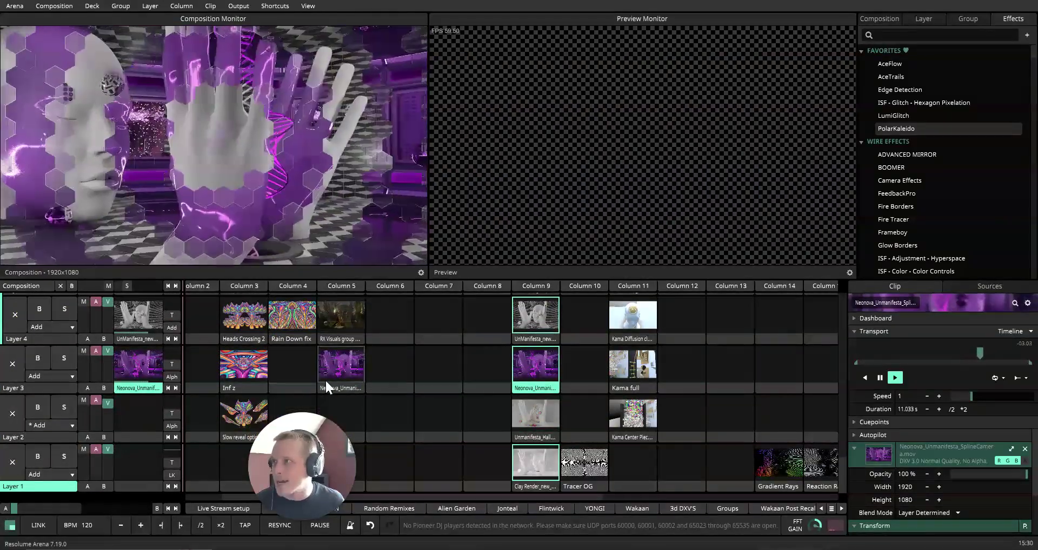
{"action": "left_click", "coordinate": [13, 364]}
- Play Tracer OG, then switch Layer 1 to RD ZOOM LARGE in Column 19
{"action": "left_click", "coordinate": [583, 460]}
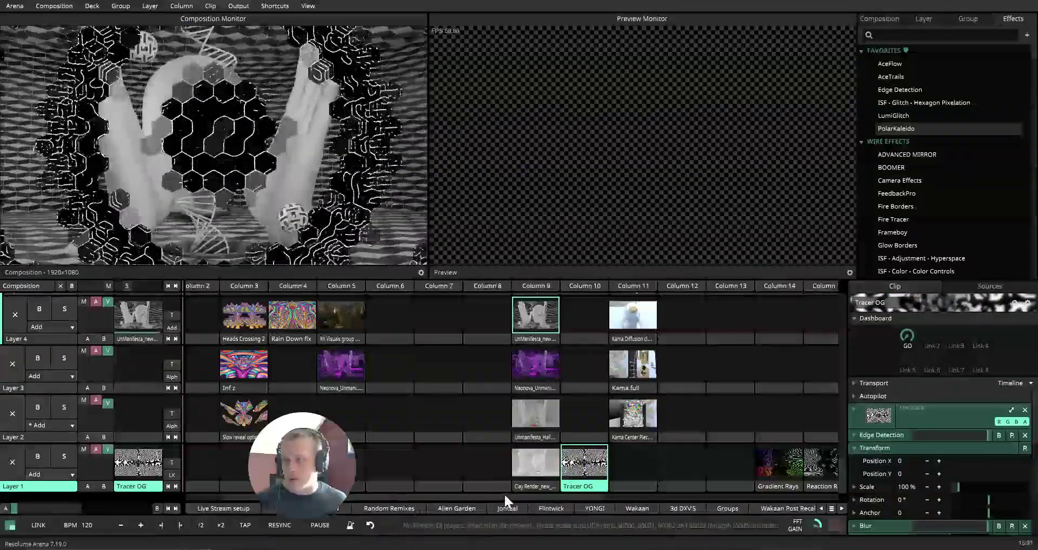
{"action": "left_click_drag", "start_coordinate": [504, 495], "coordinate": [714, 504]}
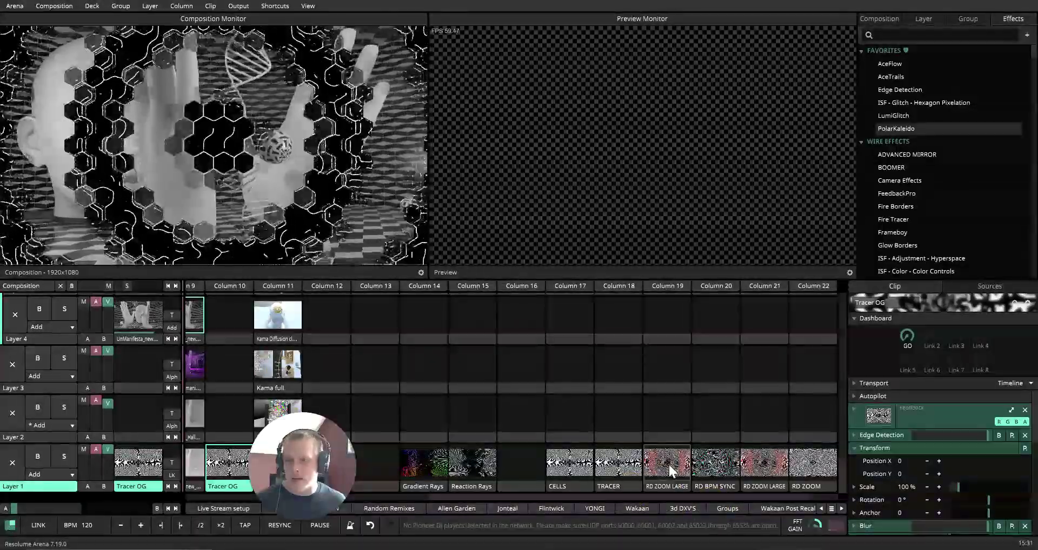
{"action": "left_click", "coordinate": [664, 461]}
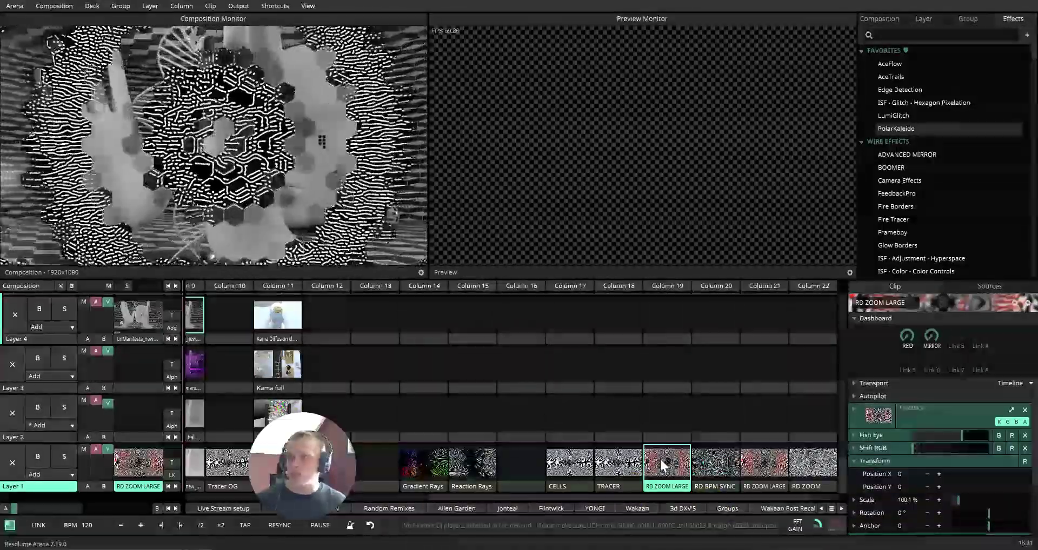